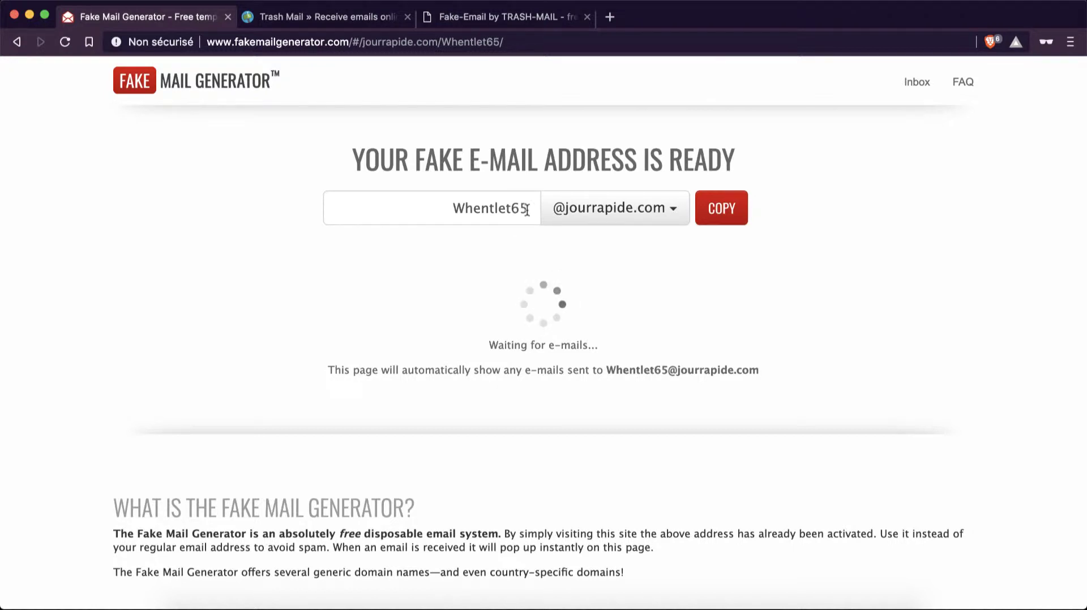
left_click_drag(525, 207, 315, 188)
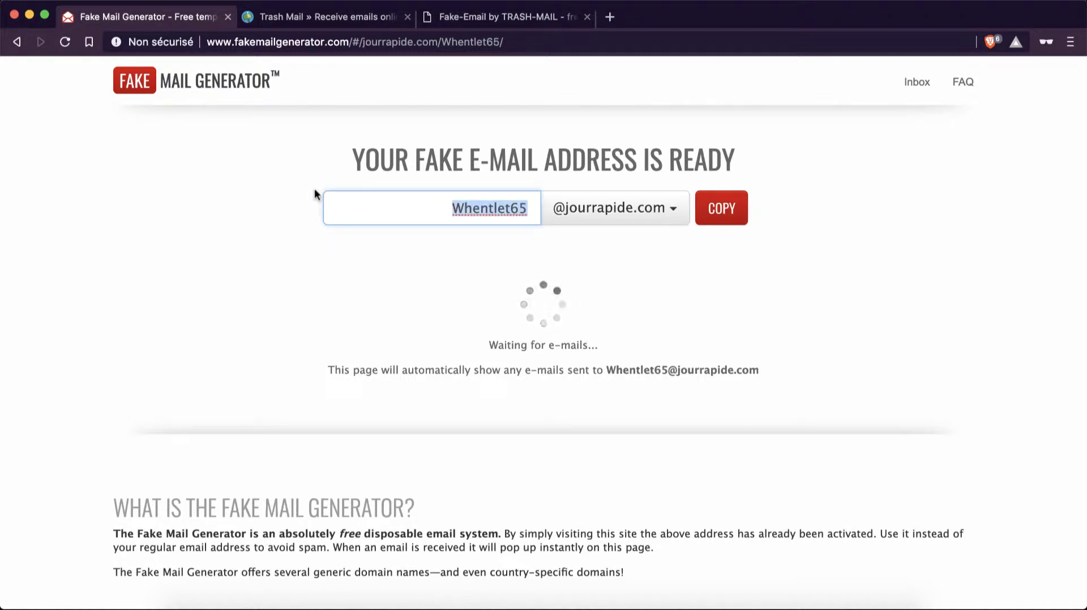
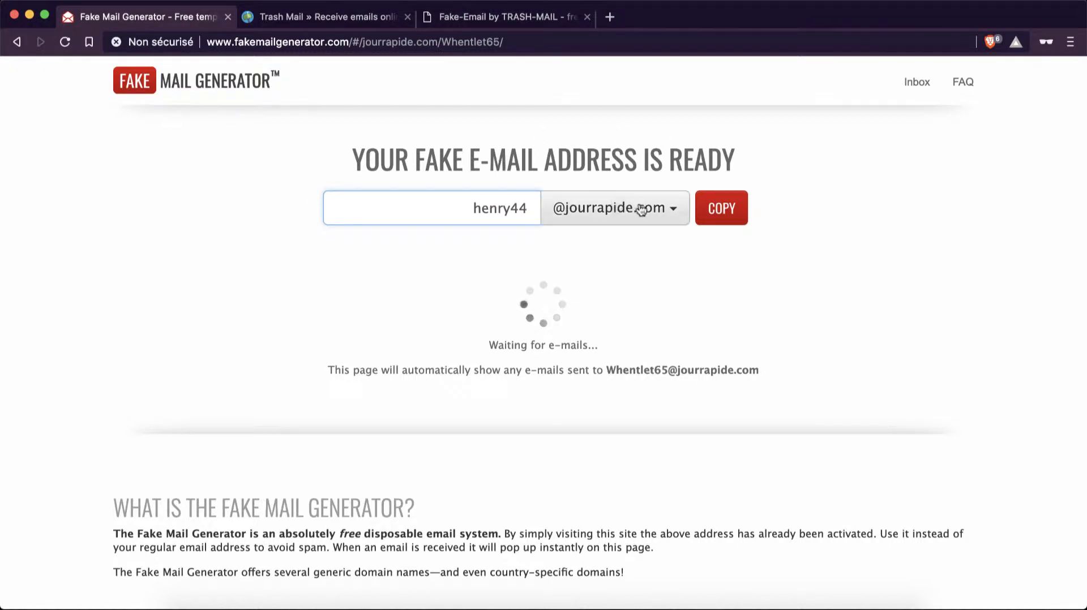
left_click(618, 208)
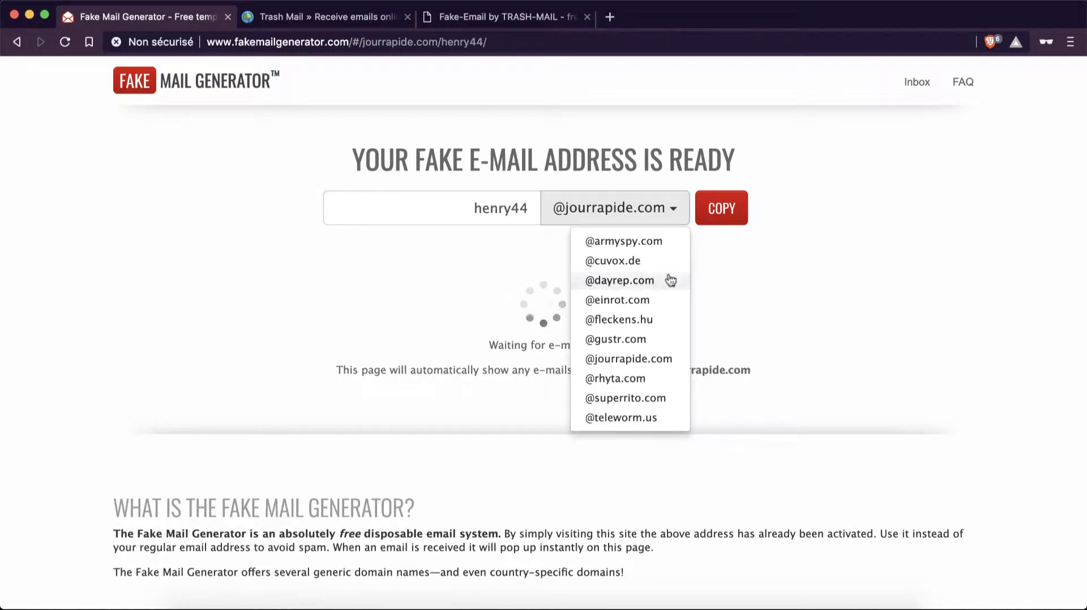
left_click(656, 264)
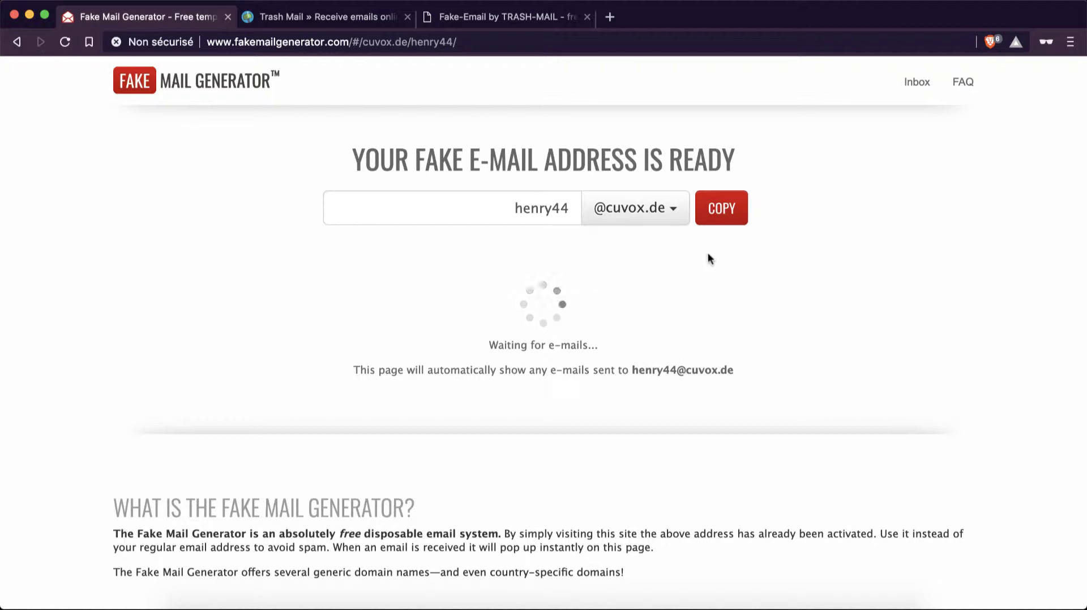
left_click(722, 220)
- Search 'microsoft' in a new private tab and go from Microsoft's home page to its account sign-in
left_click(609, 17)
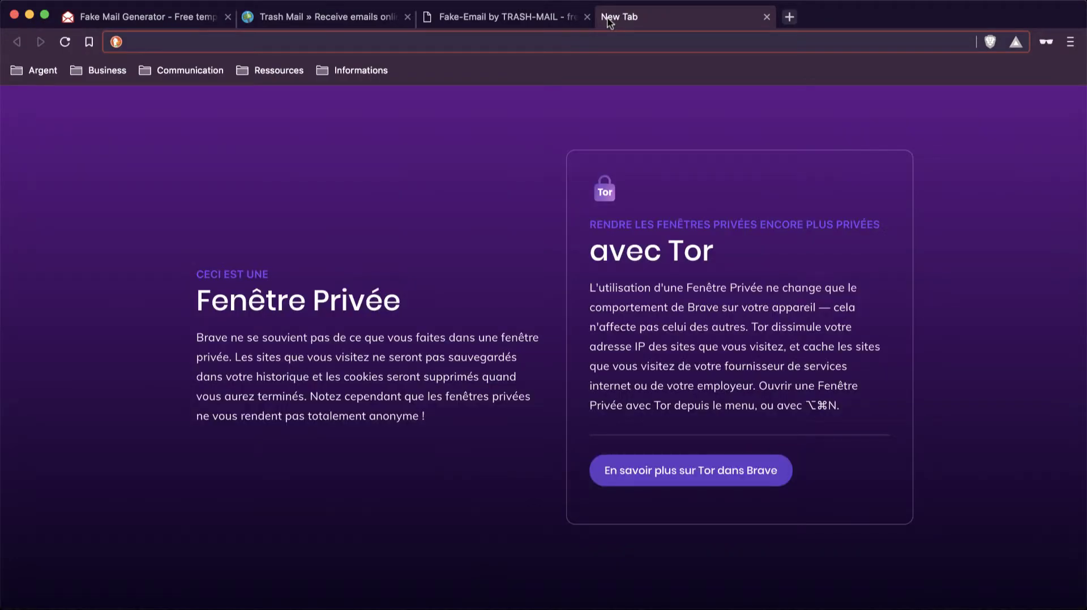
type("microsoft")
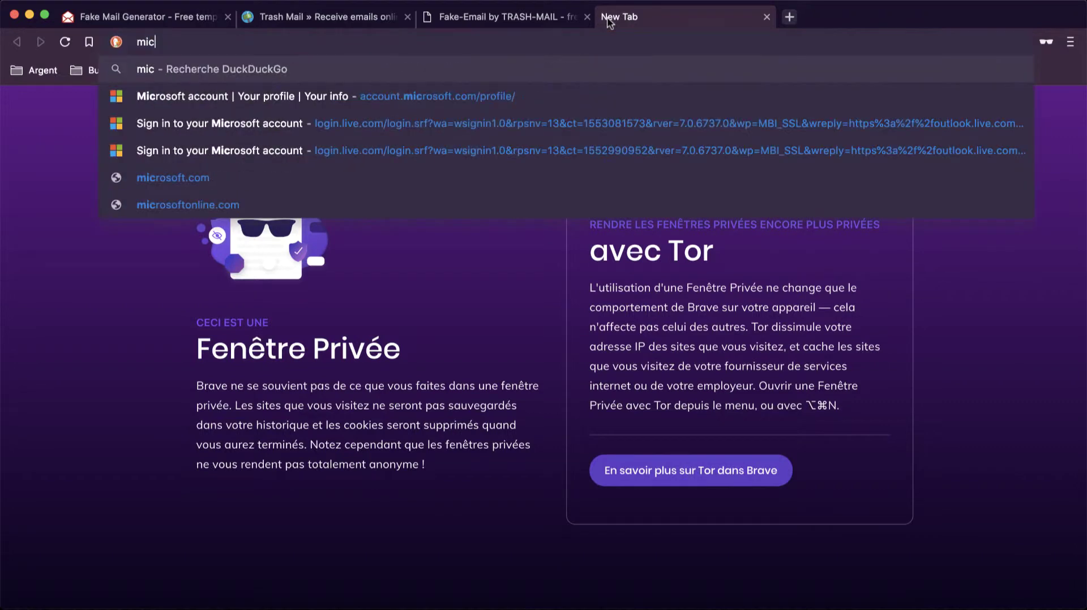
key("Return")
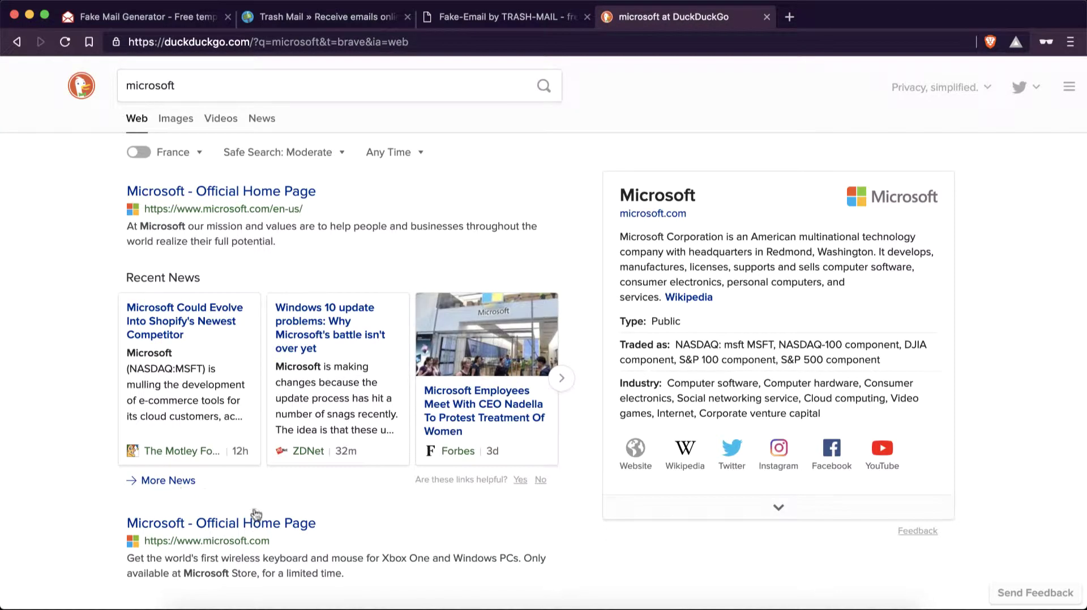
left_click(271, 522)
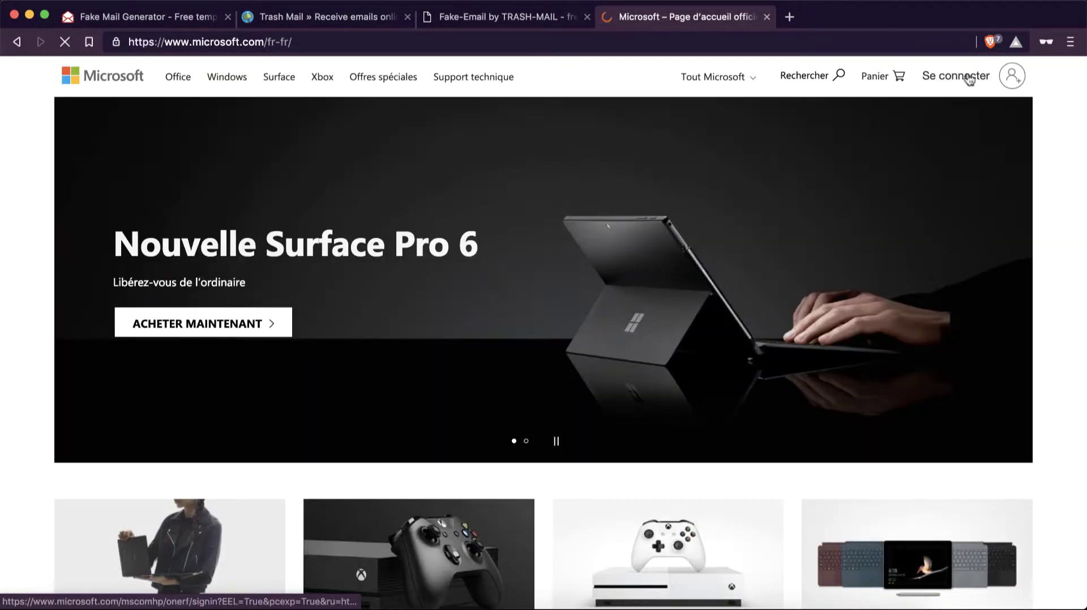
left_click(970, 79)
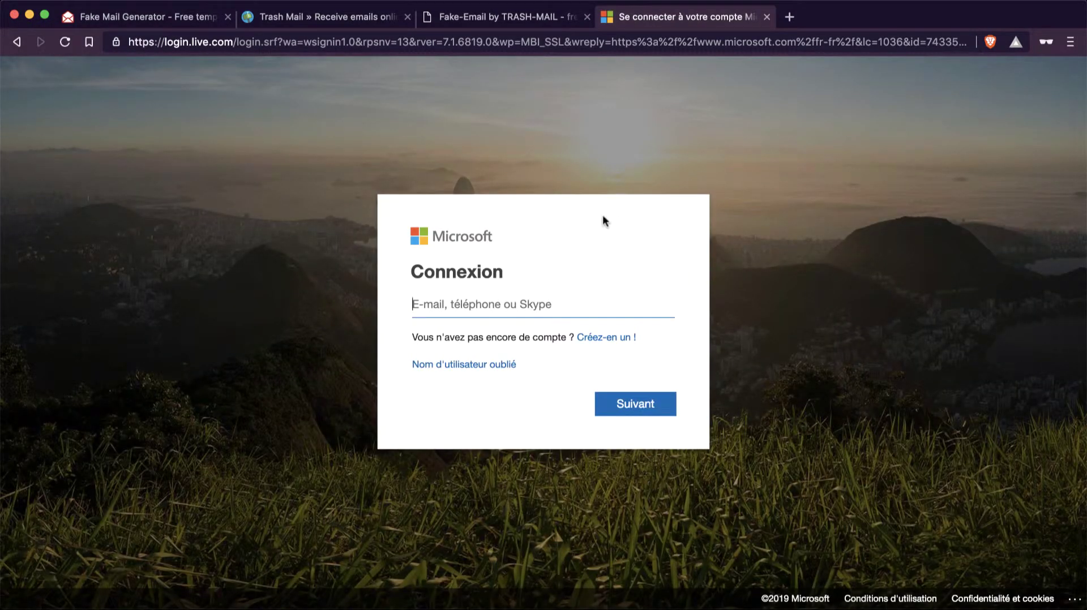
- Create a Microsoft account using the pasted disposable address, a password, and first and last name
left_click(606, 337)
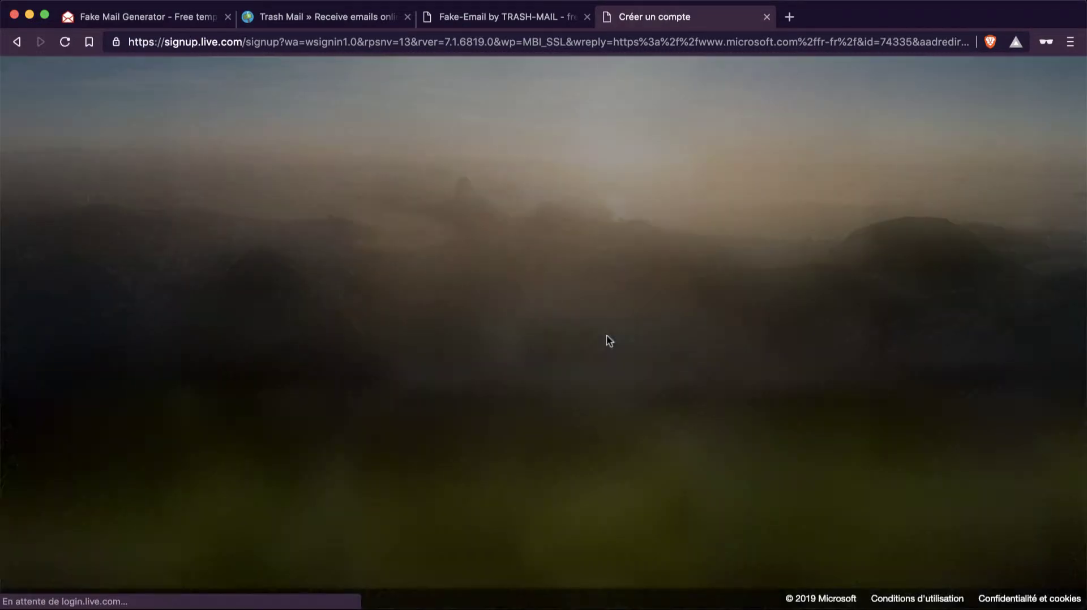
key("super+v")
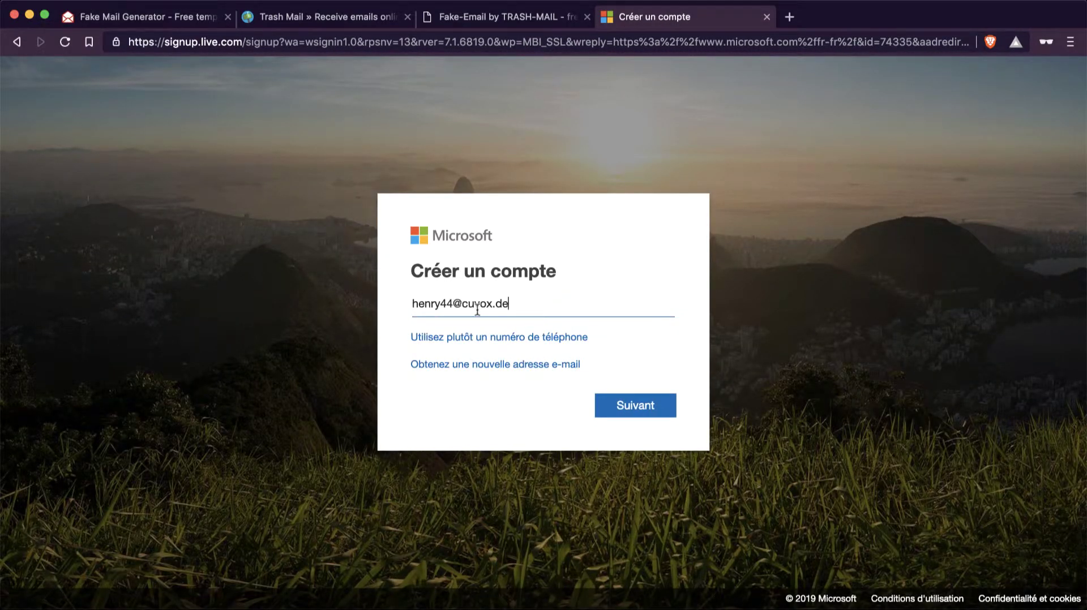
left_click(641, 401)
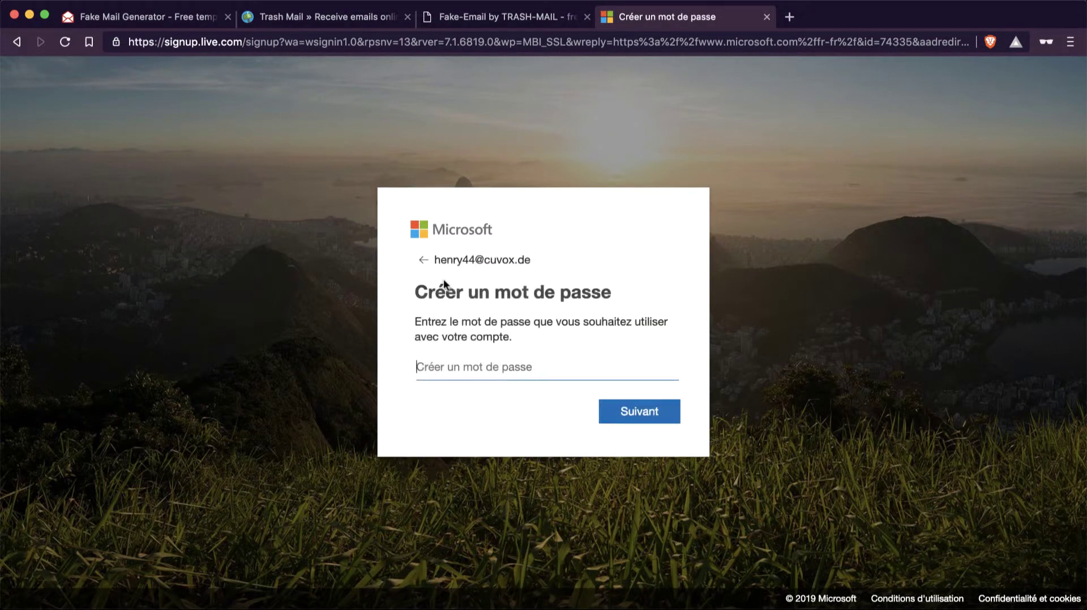
key("super+v")
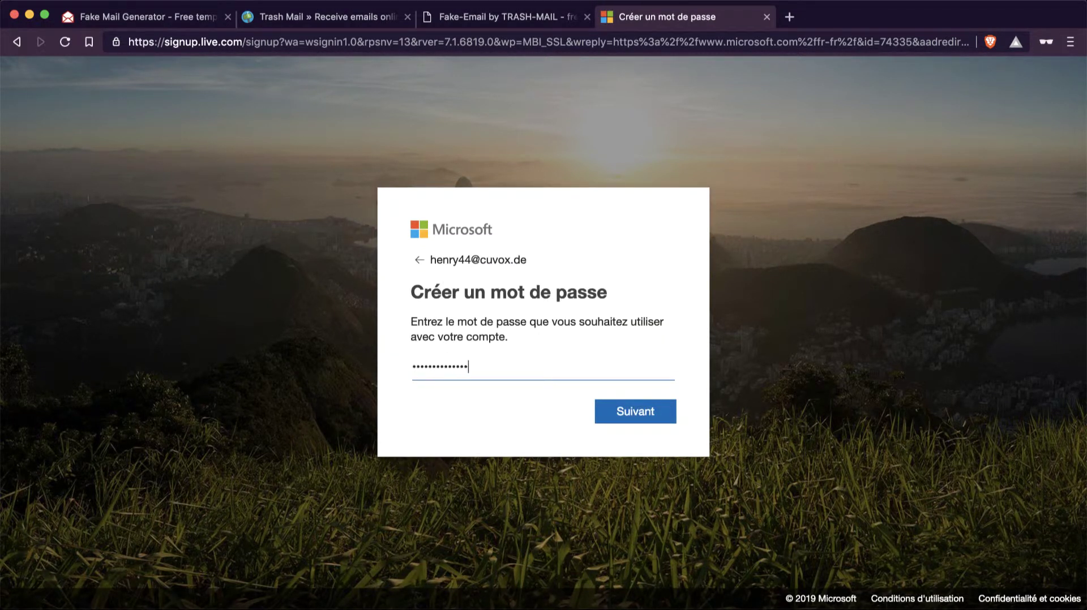
left_click(635, 411)
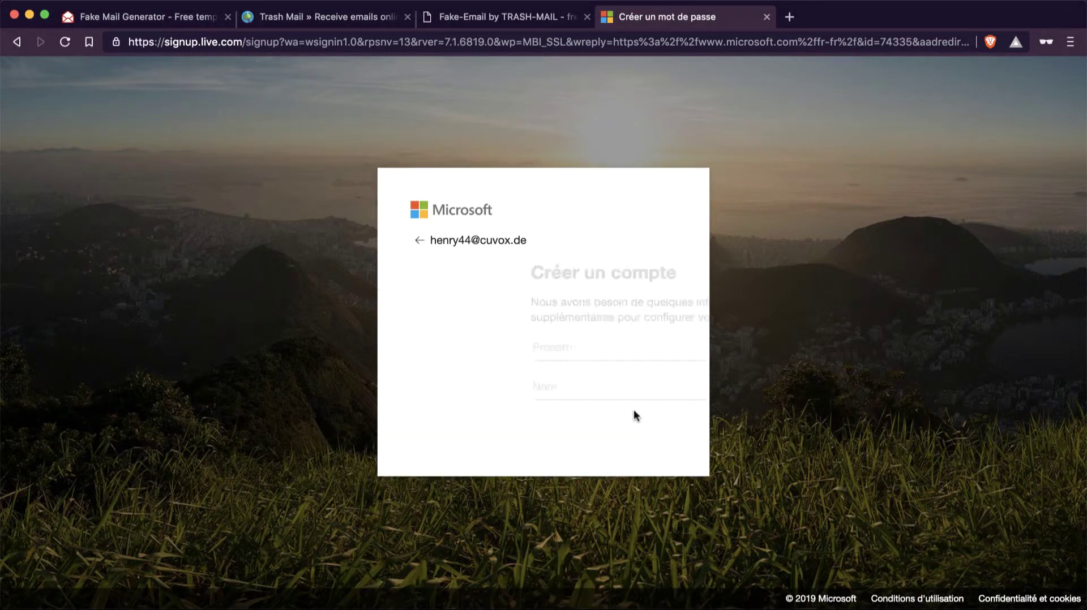
type("ggg")
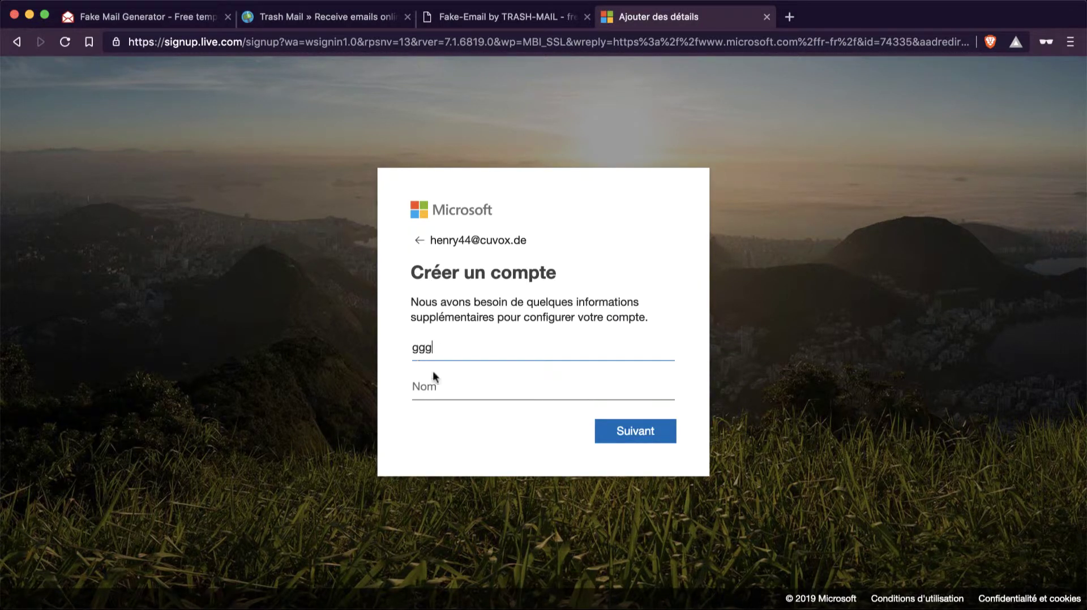
left_click(433, 391)
type("ggg")
left_click(646, 432)
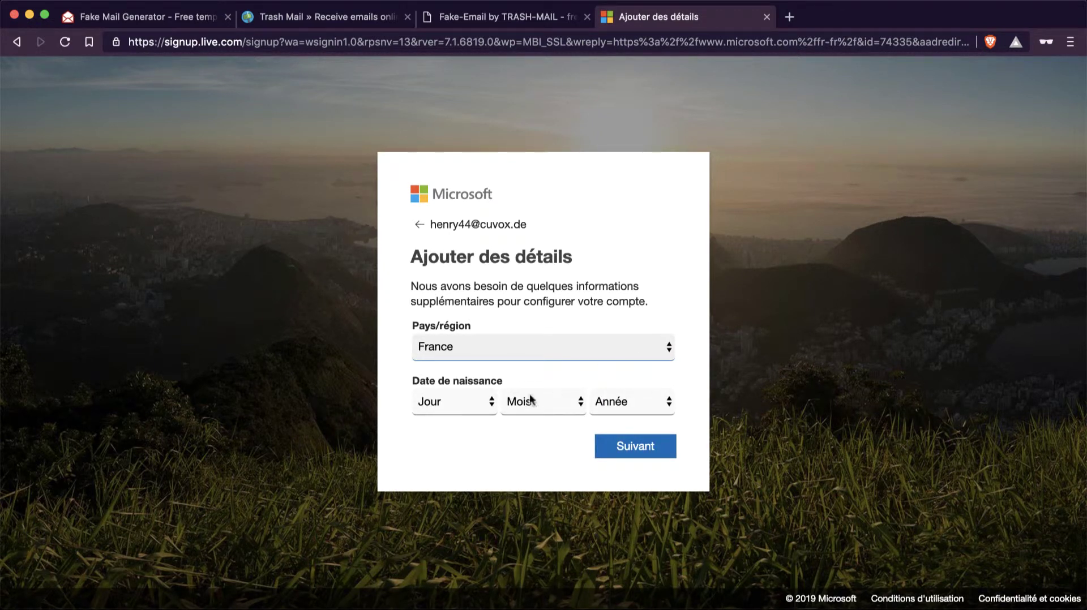
- Set the birth date to 2 avril 2016 and continue
left_click(460, 390)
left_click(448, 409)
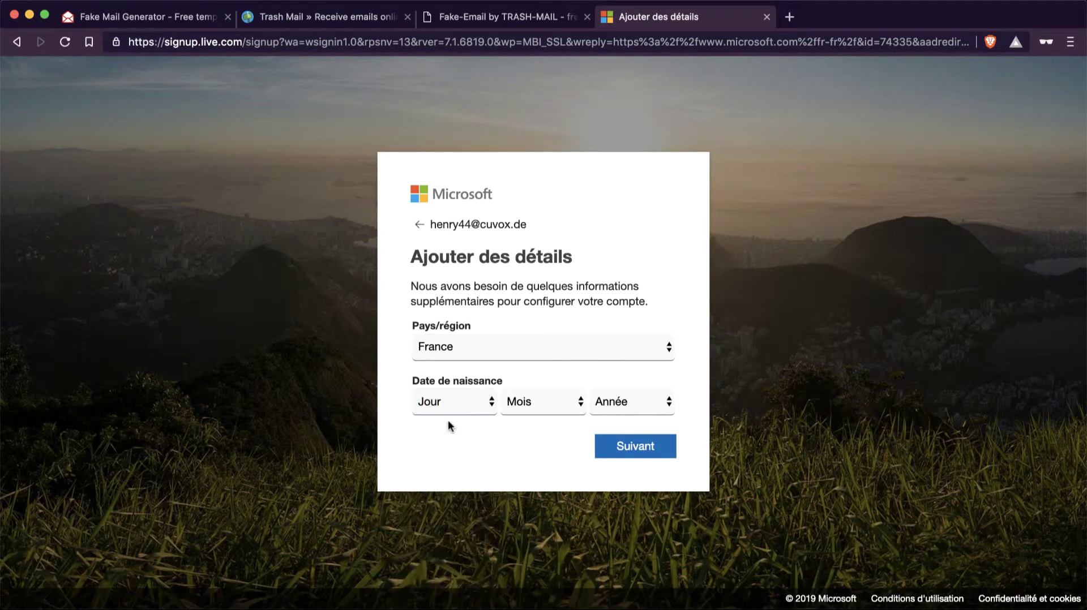
left_click(468, 396)
left_click(457, 435)
left_click(538, 401)
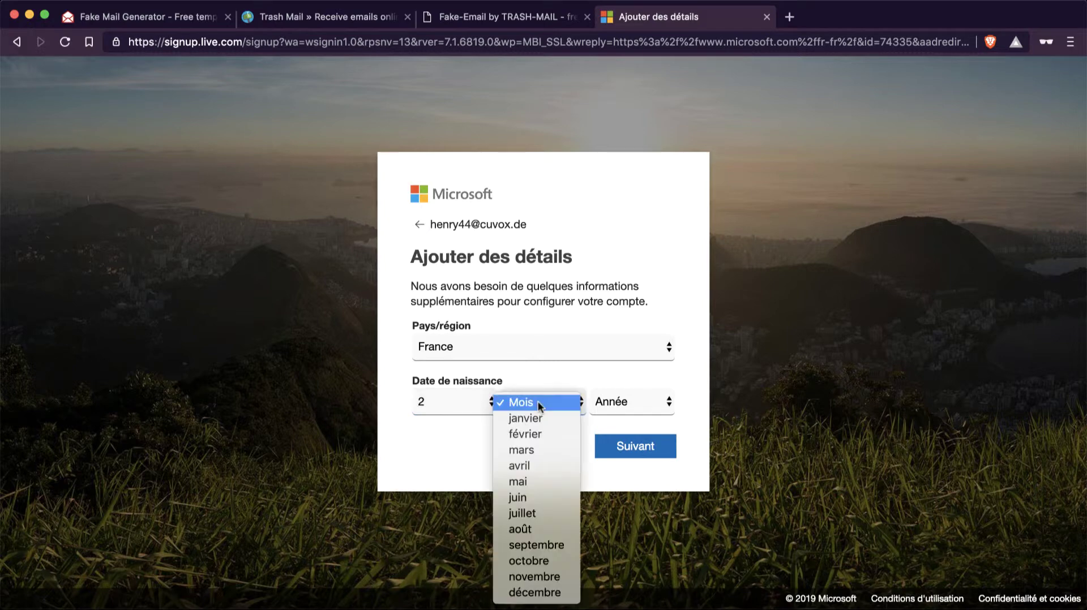
left_click(538, 465)
left_click(629, 401)
left_click(626, 466)
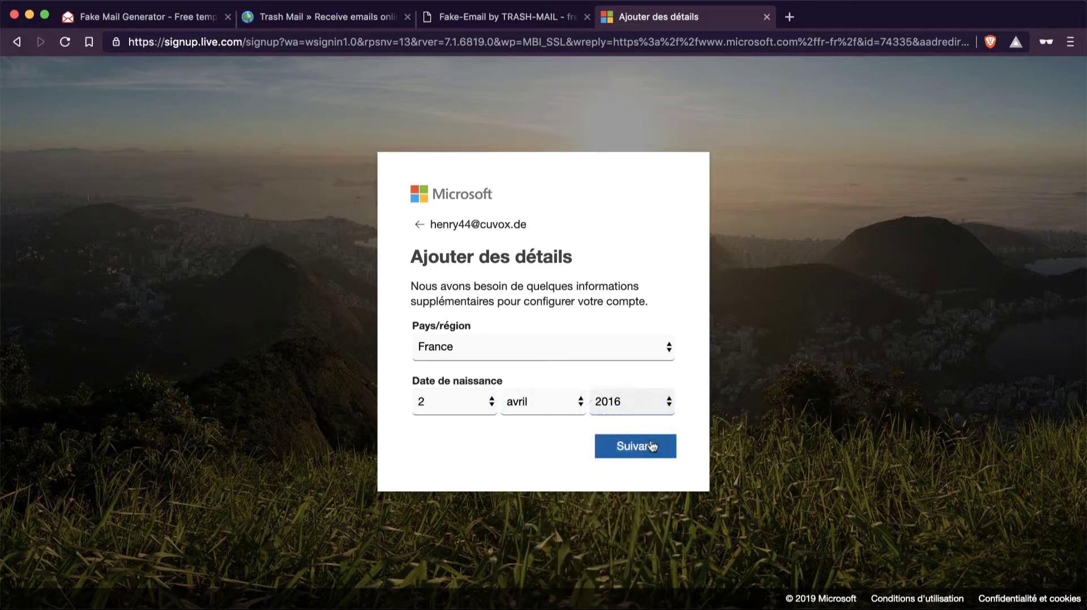
left_click(645, 446)
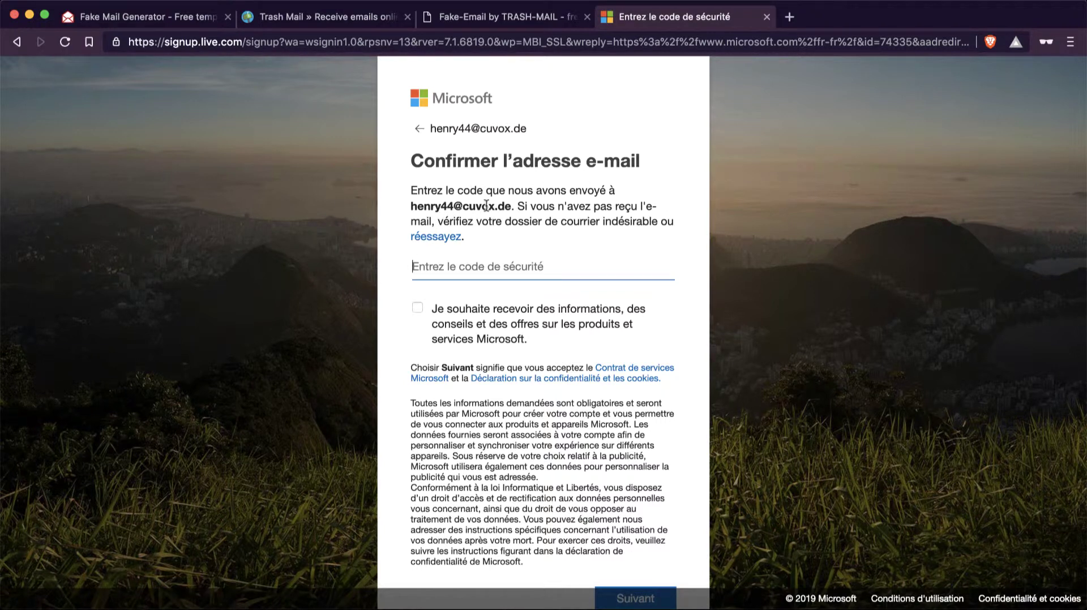
- Reload the Fake Mail Generator inbox, read Microsoft's verification code, and return to the code entry page
left_click(188, 20)
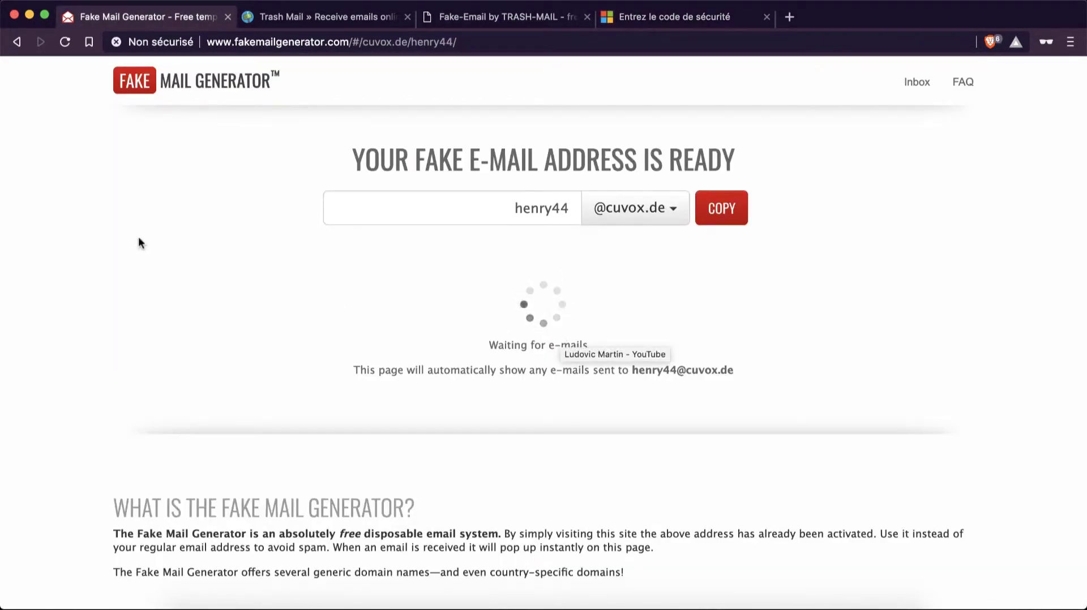
left_click(65, 43)
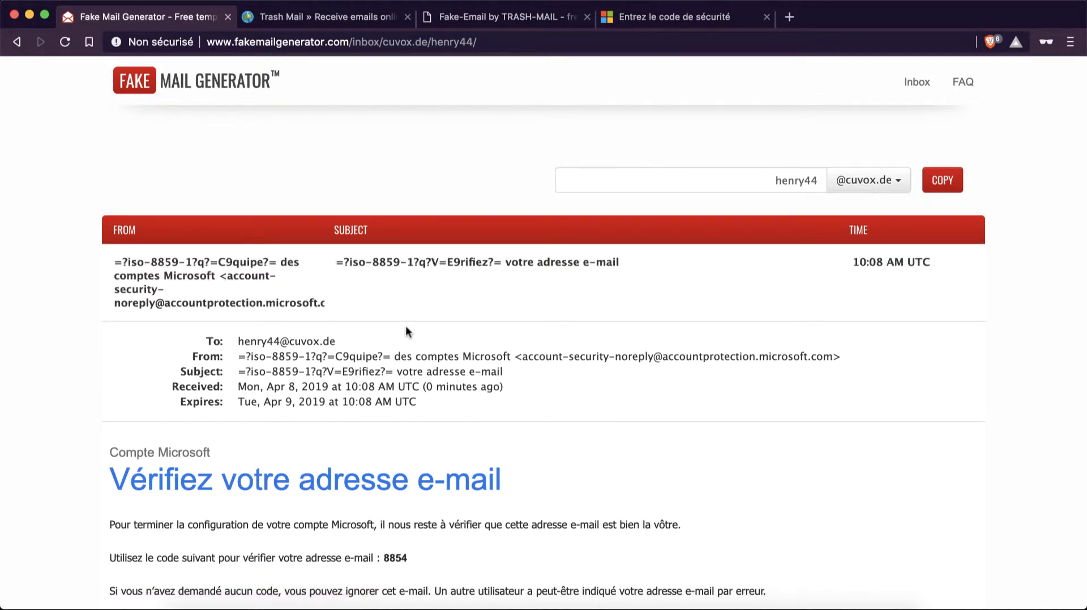
scroll(534, 398, "down", 3)
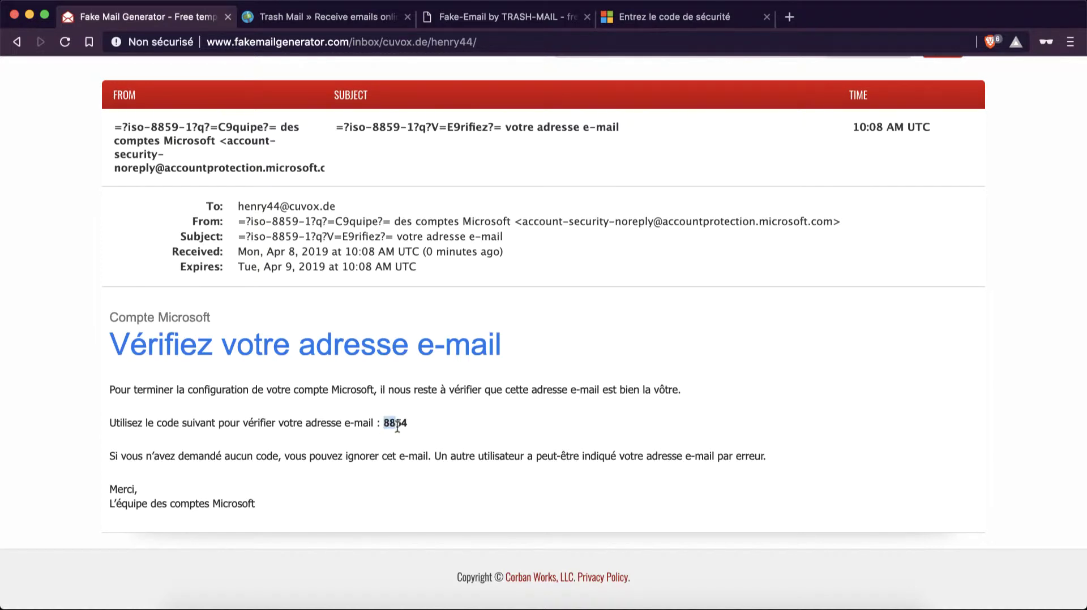
left_click(671, 17)
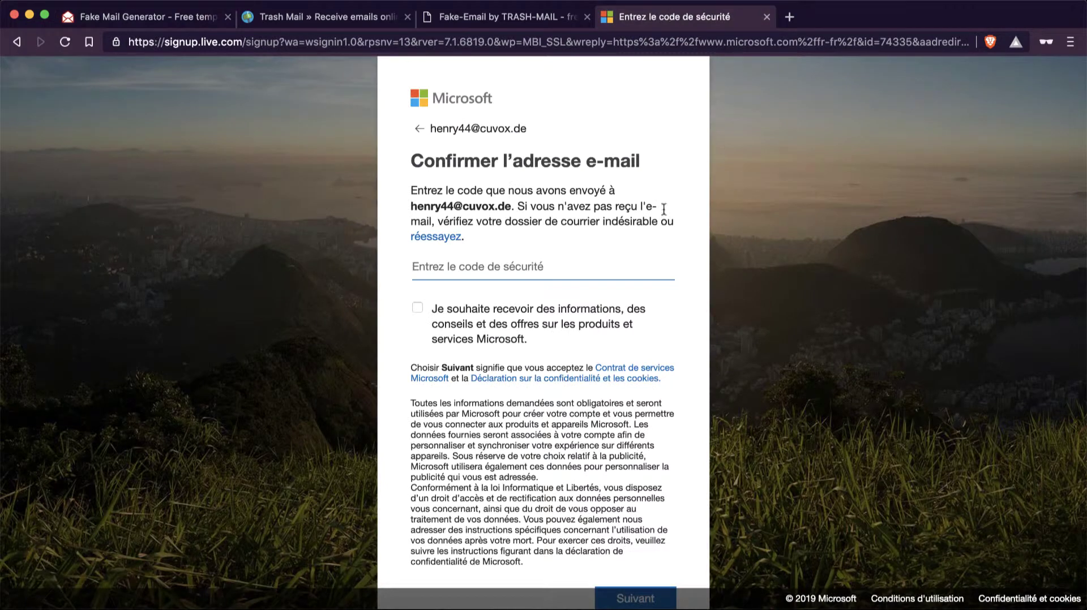
scroll(530, 313, "down", 2)
left_click(186, 18)
scroll(529, 256, "up", 3)
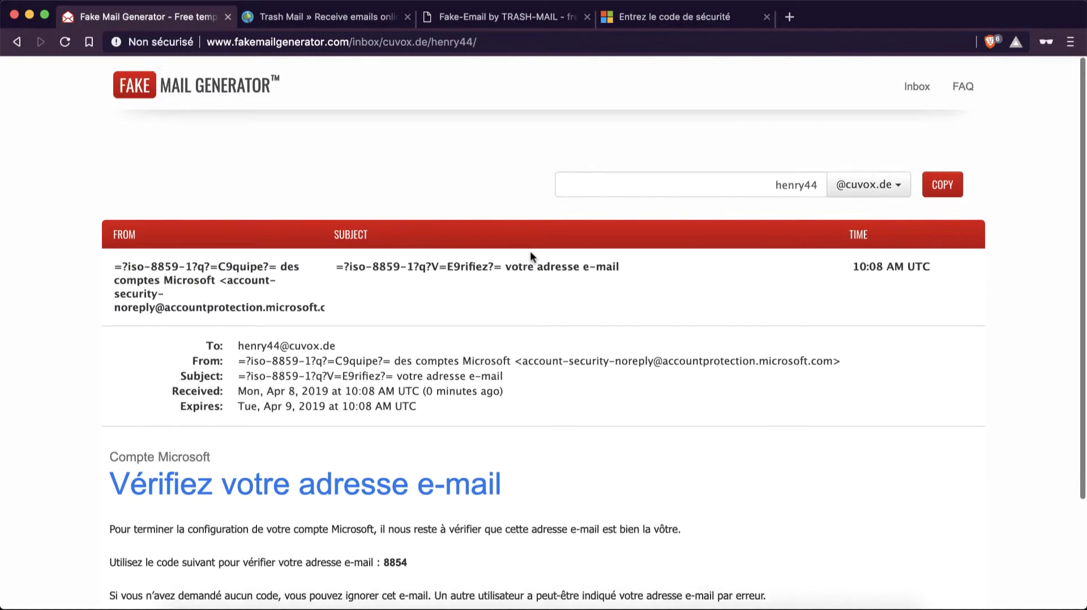
left_click(152, 96)
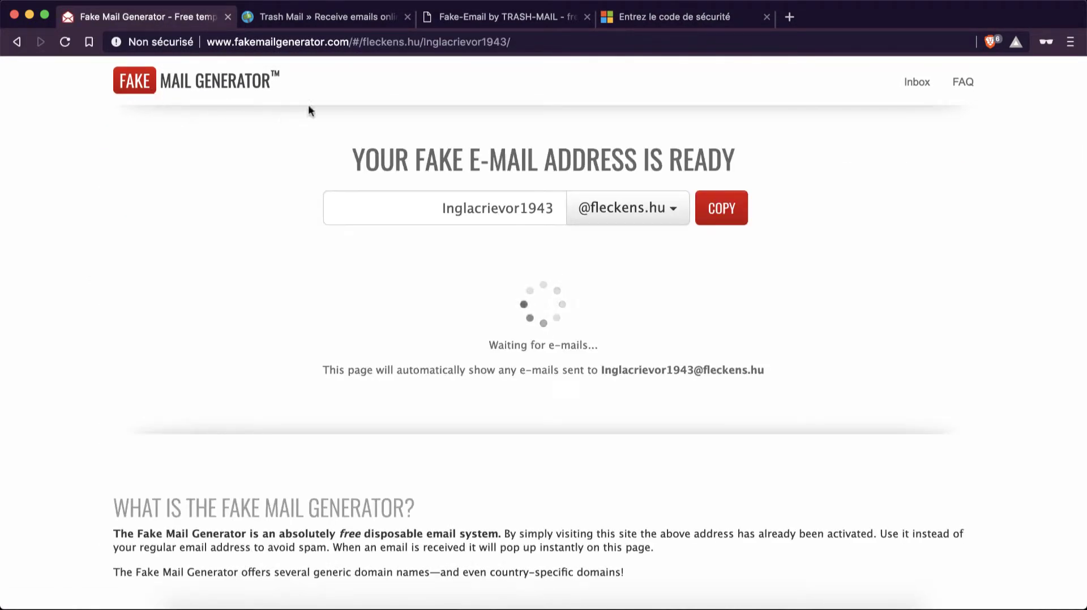
left_click(341, 19)
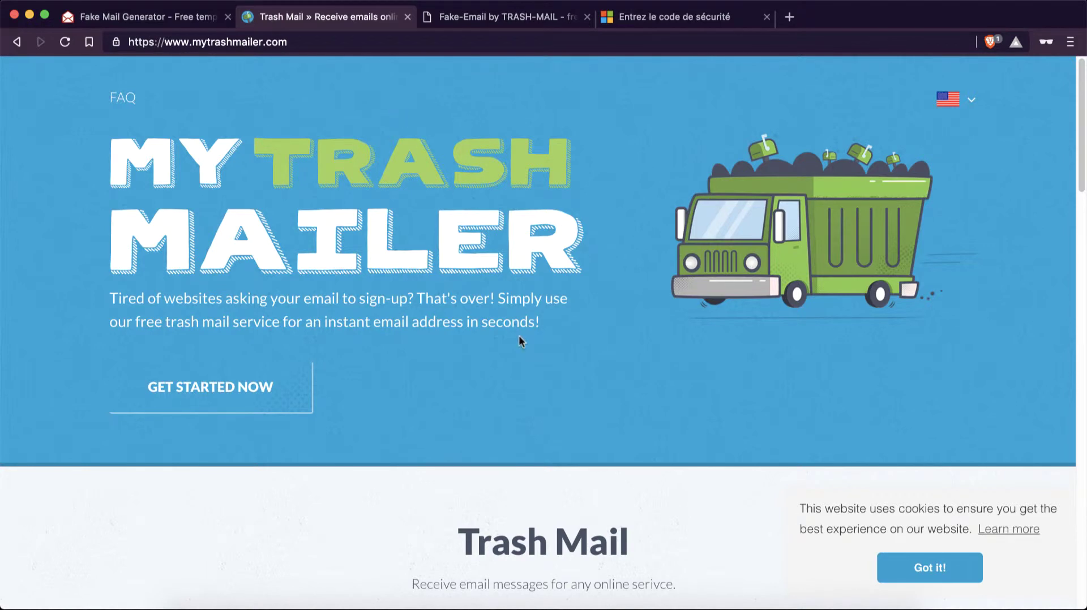
scroll(519, 339, "down", 3)
scroll(518, 341, "down", 4)
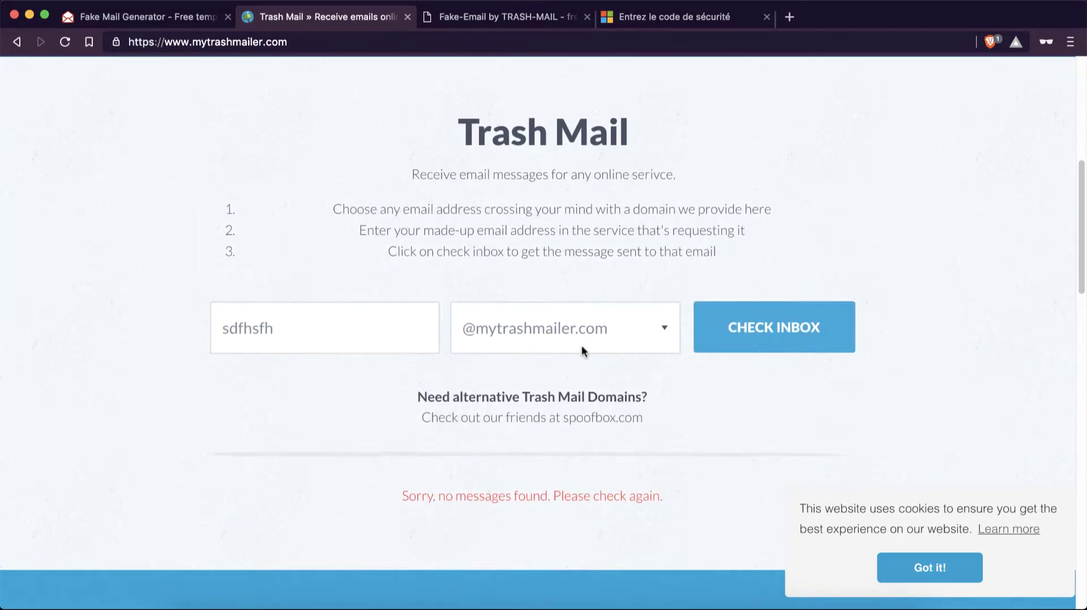
left_click(611, 338)
left_click(636, 336)
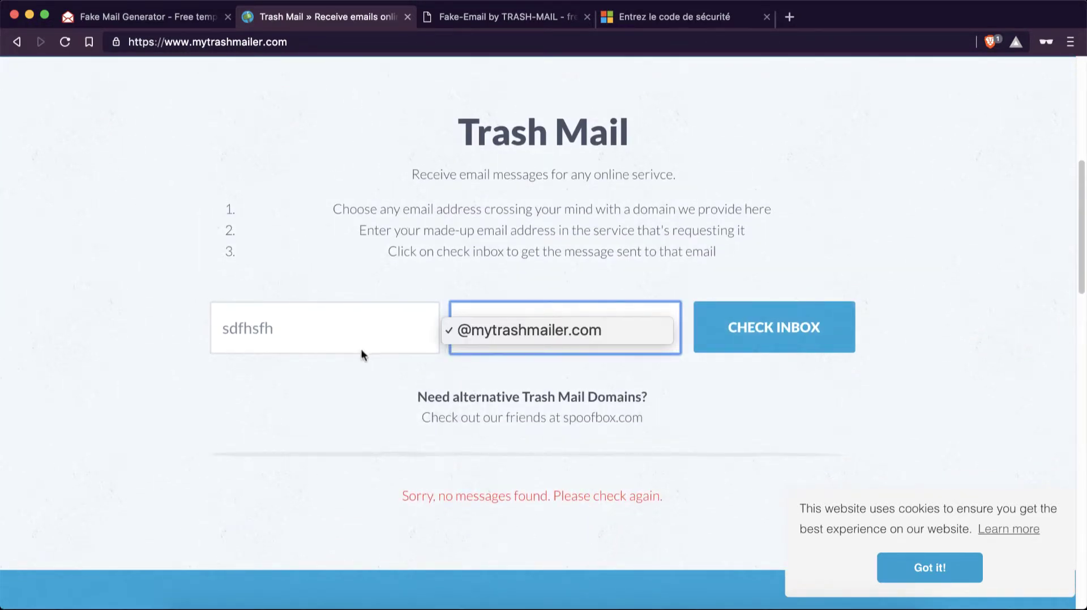
left_click(280, 327)
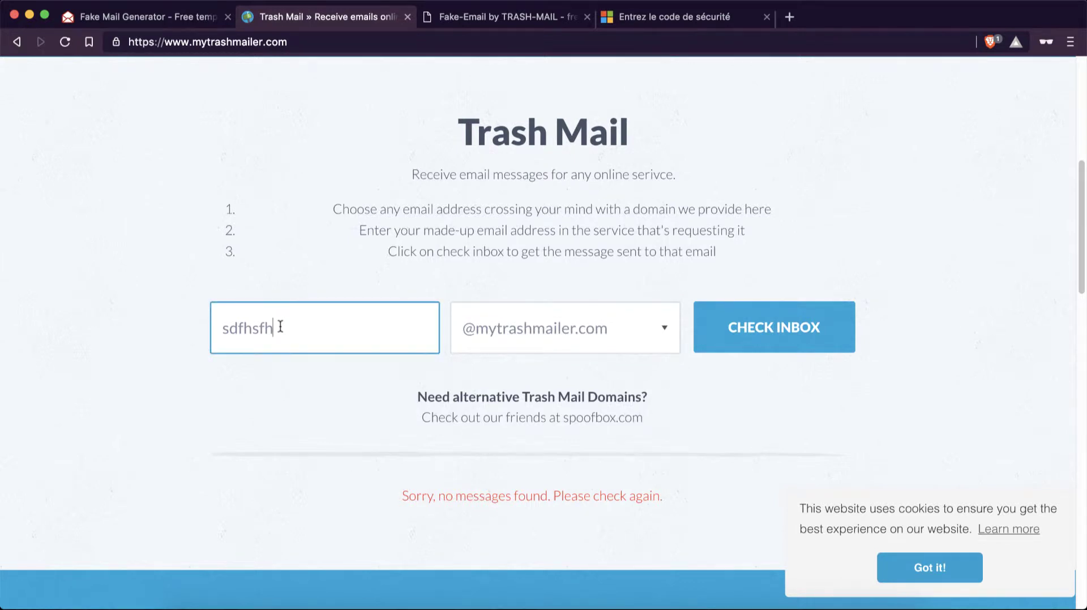
left_click_drag(280, 327, 120, 325)
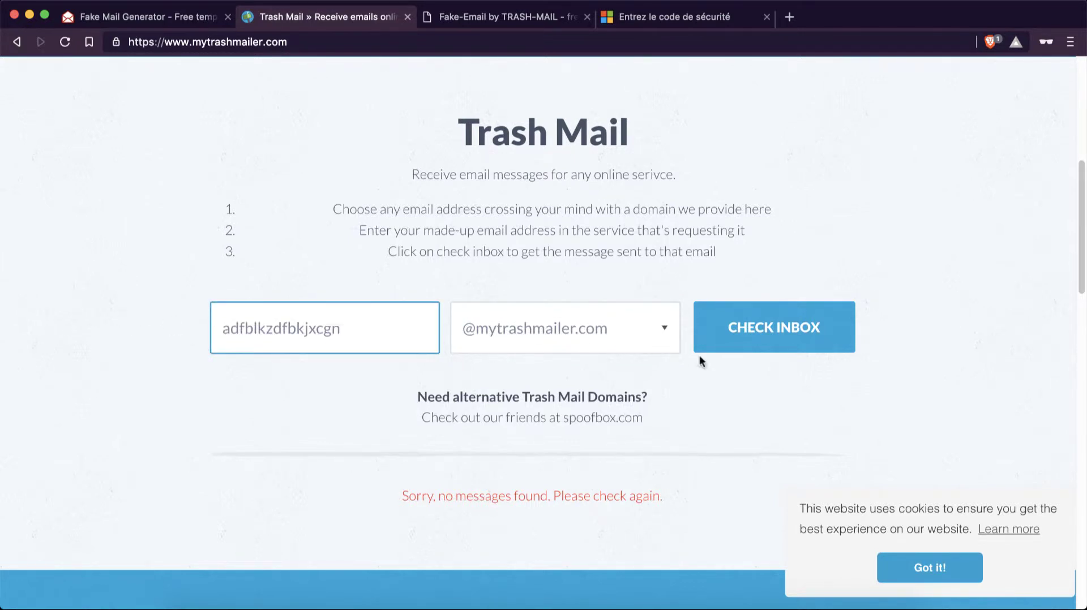
left_click(767, 344)
scroll(764, 341, "down", 5)
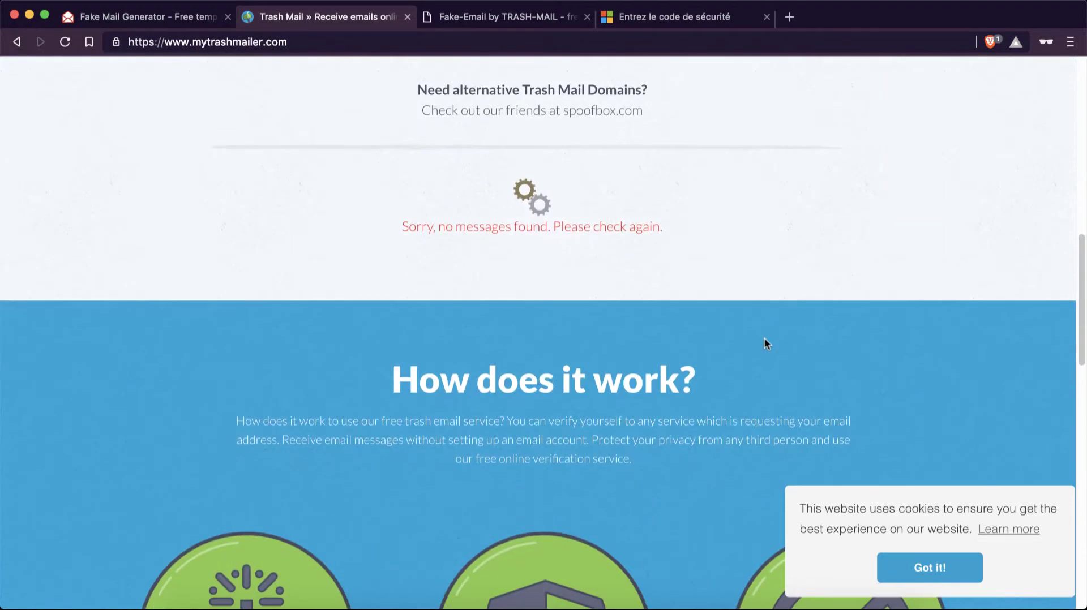
scroll(713, 261, "up", 5)
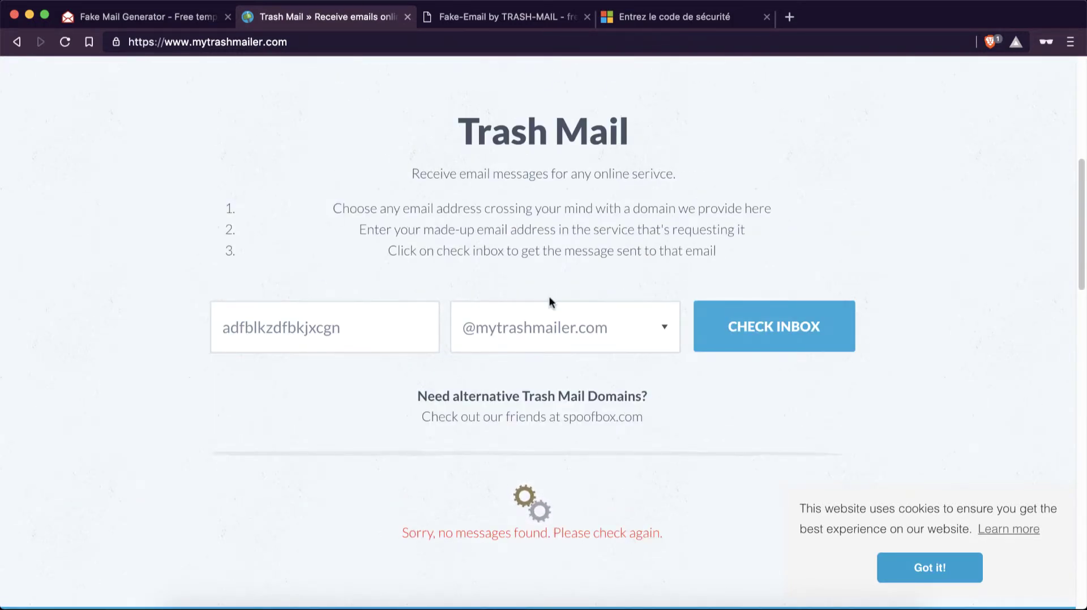
scroll(538, 414, "up", 7)
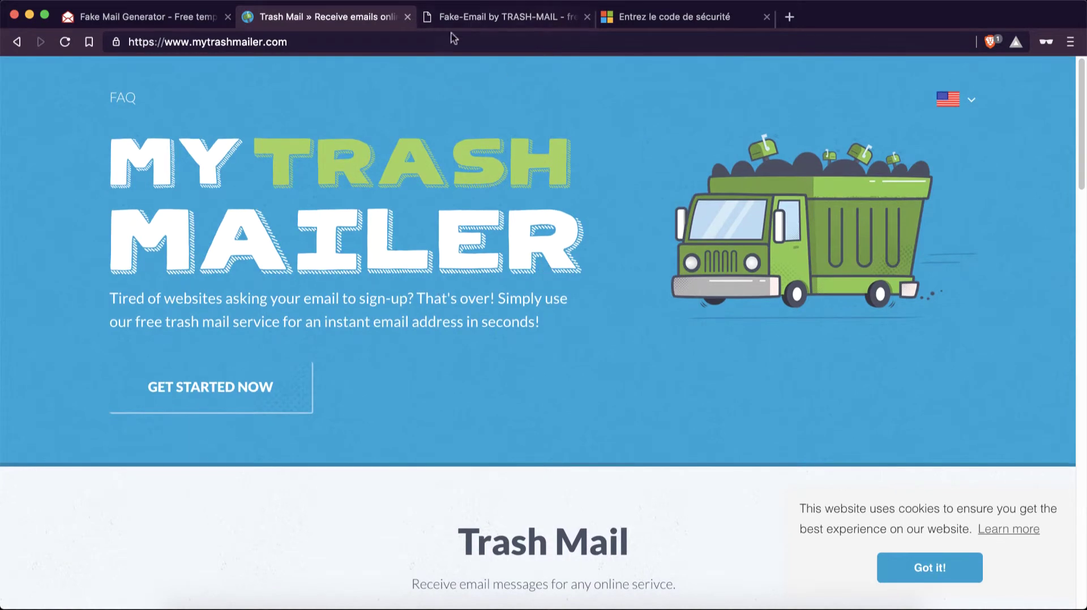
- On the Trash-Mail site, use Start Now to reach the trash-mail.com Email-Address inbox form
left_click(498, 20)
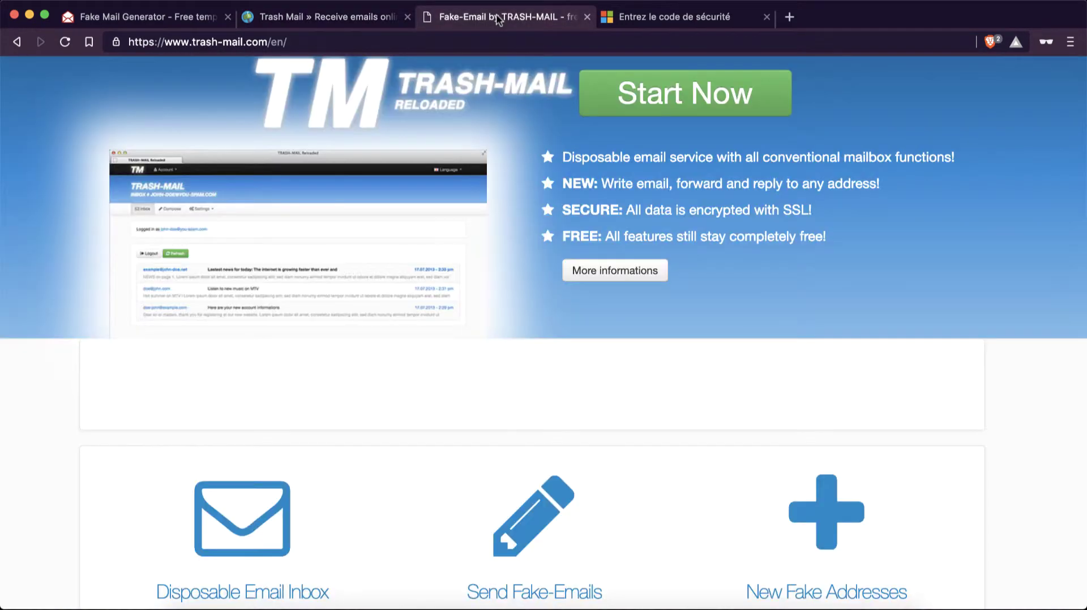
scroll(517, 448, "up", 2)
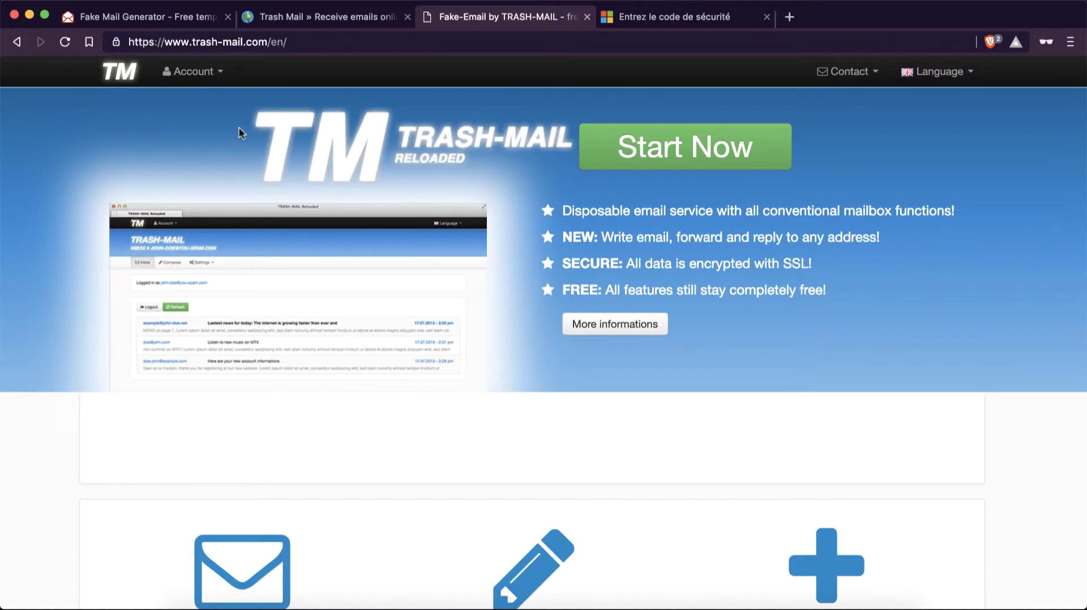
left_click(205, 78)
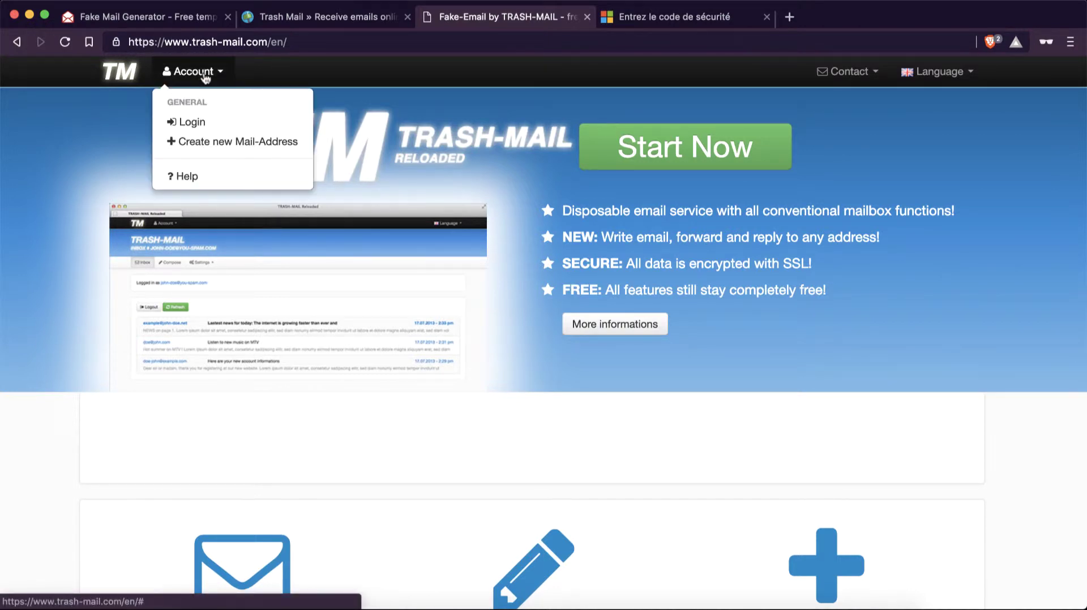
left_click(374, 76)
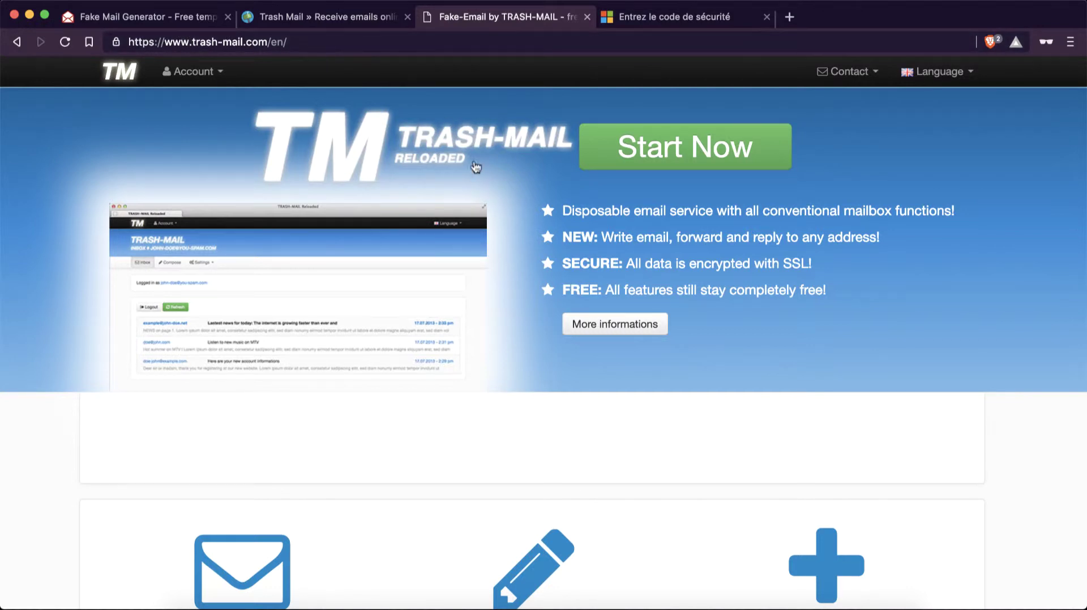
left_click(671, 136)
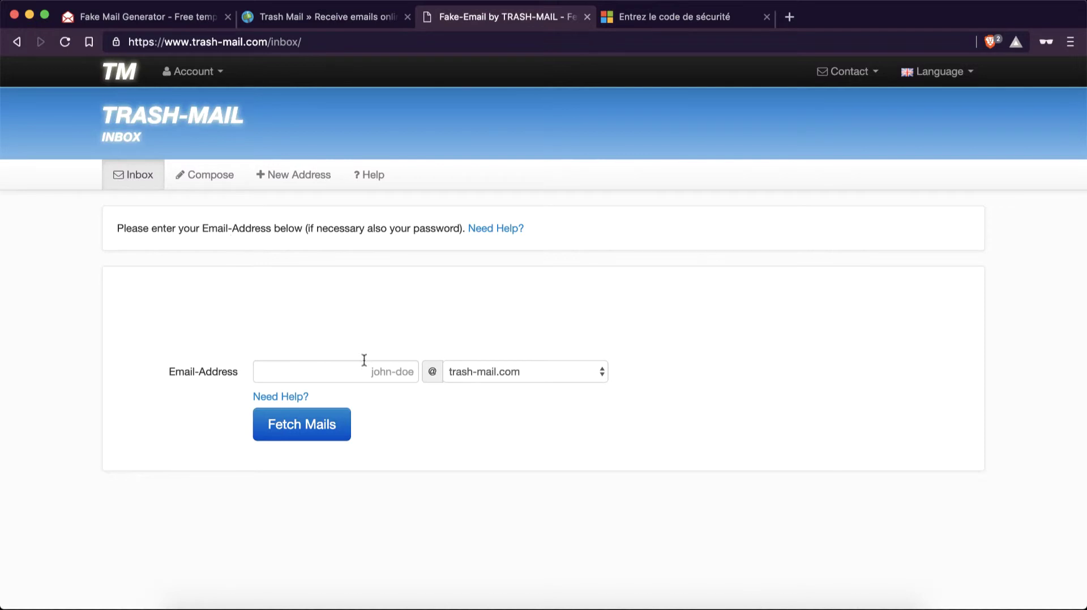
- Fetch mails for a new trash-mail.com username, then refresh to confirm the inbox is still empty
left_click(319, 375)
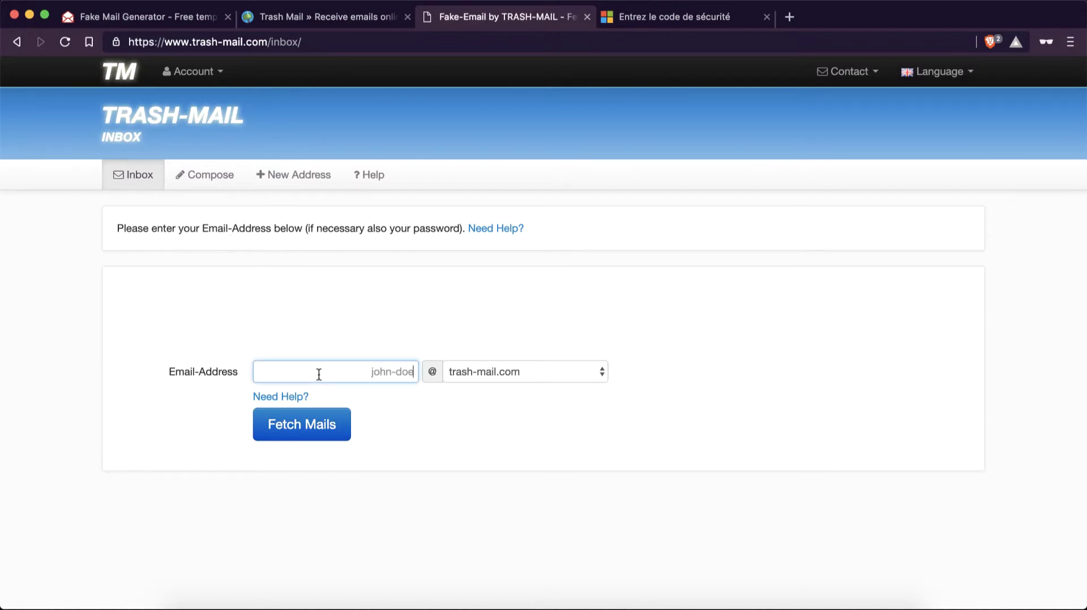
left_click(311, 433)
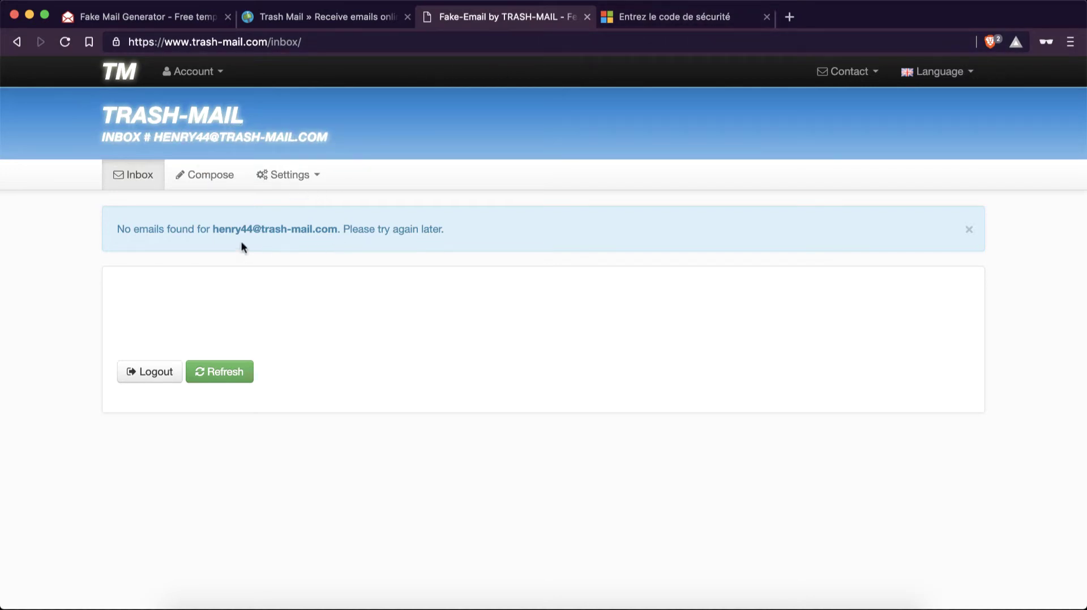
left_click_drag(212, 229, 335, 229)
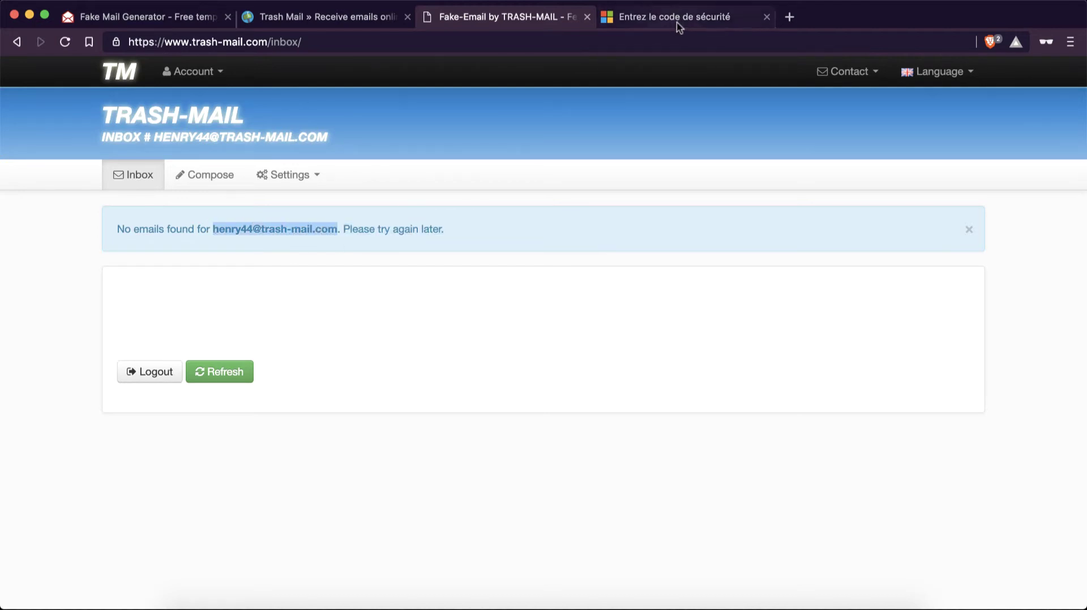
left_click(243, 298)
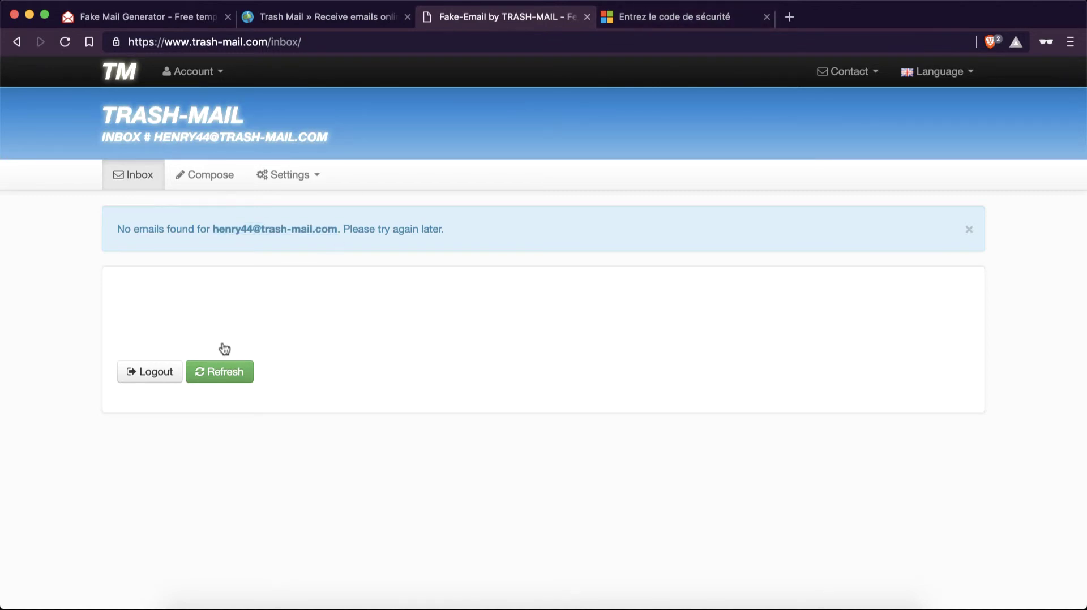
left_click(216, 369)
left_click(142, 21)
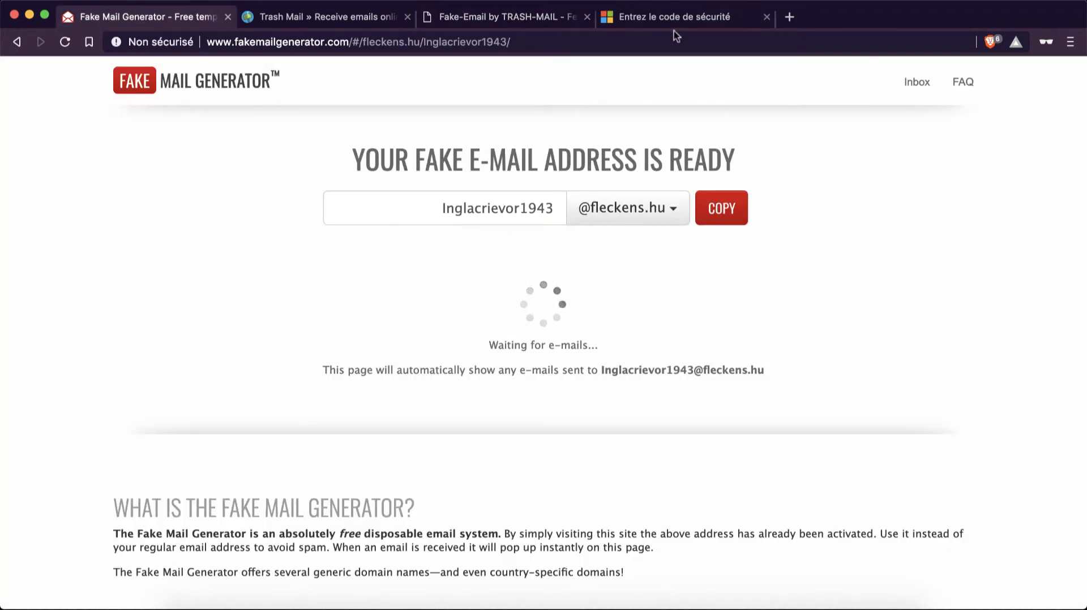
left_click(538, 18)
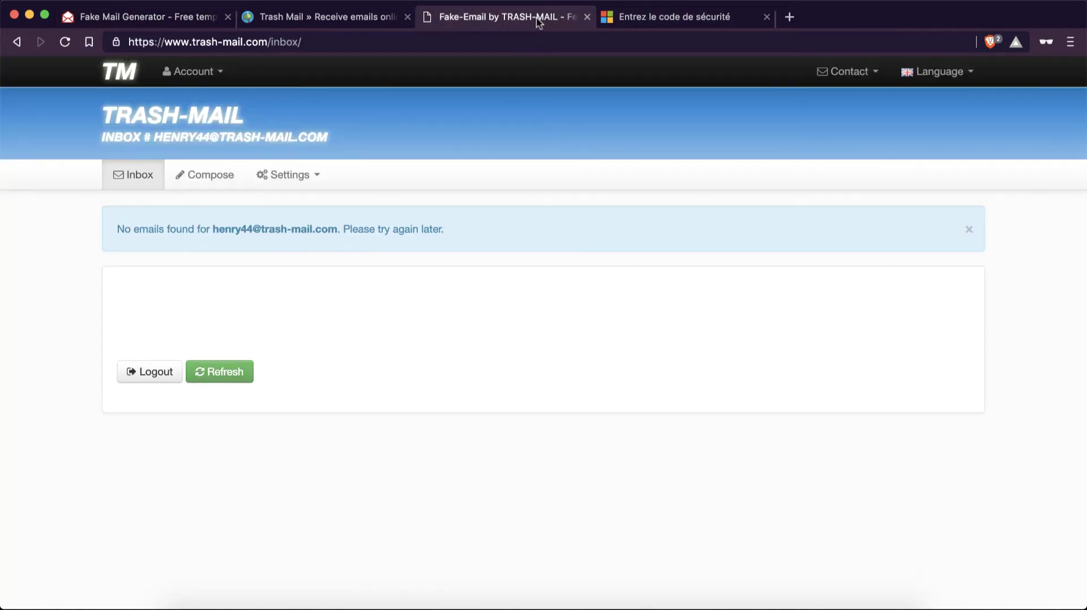
- Compose a new email from the trash-mail.com address with the recipient's Gmail address in the To field
left_click(206, 179)
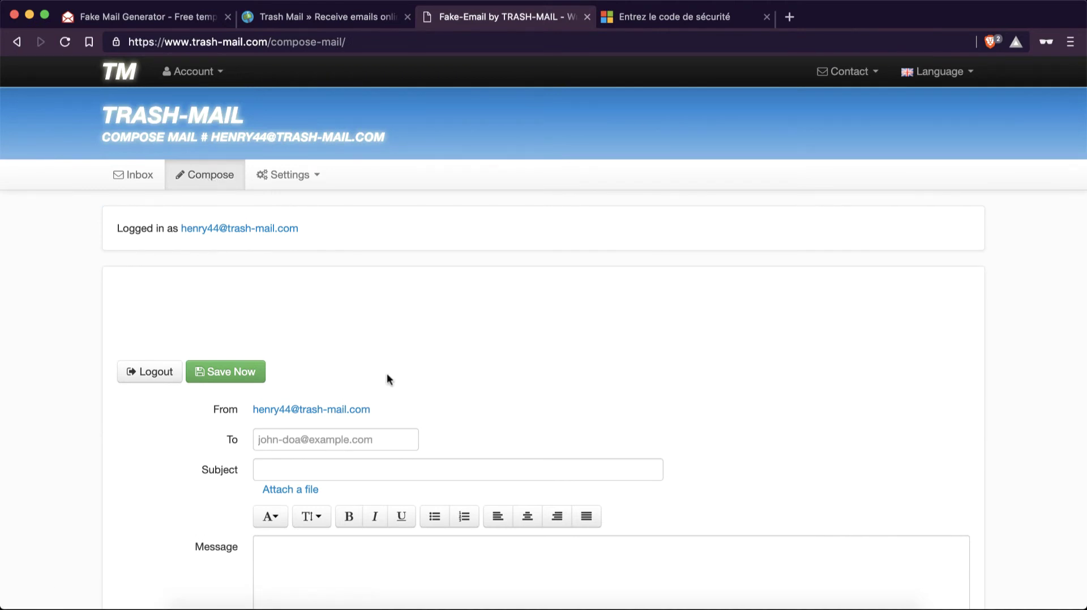
scroll(386, 373, "down", 5)
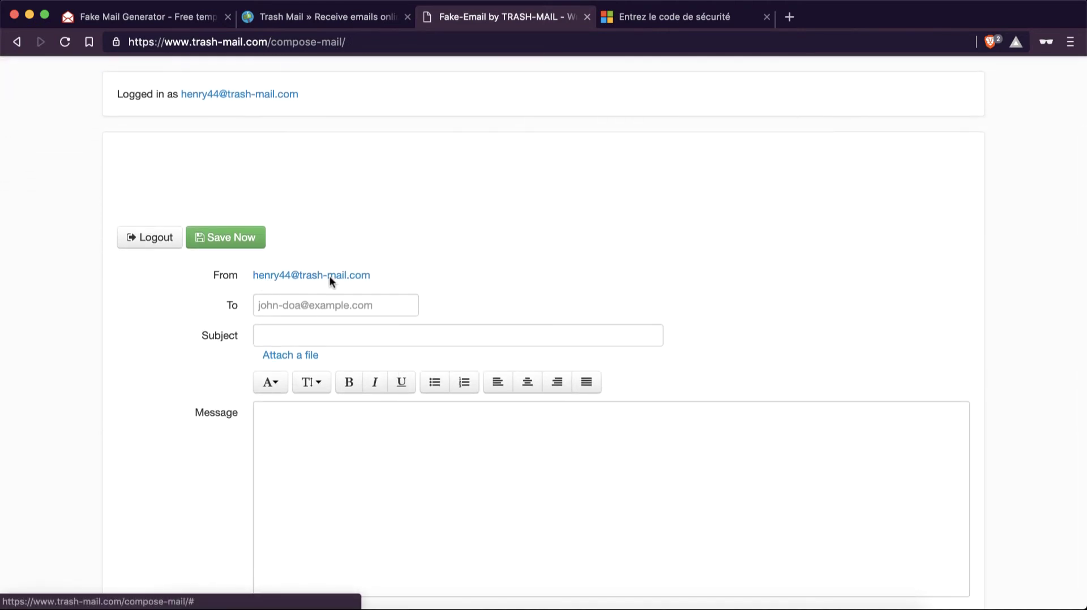
left_click(373, 307)
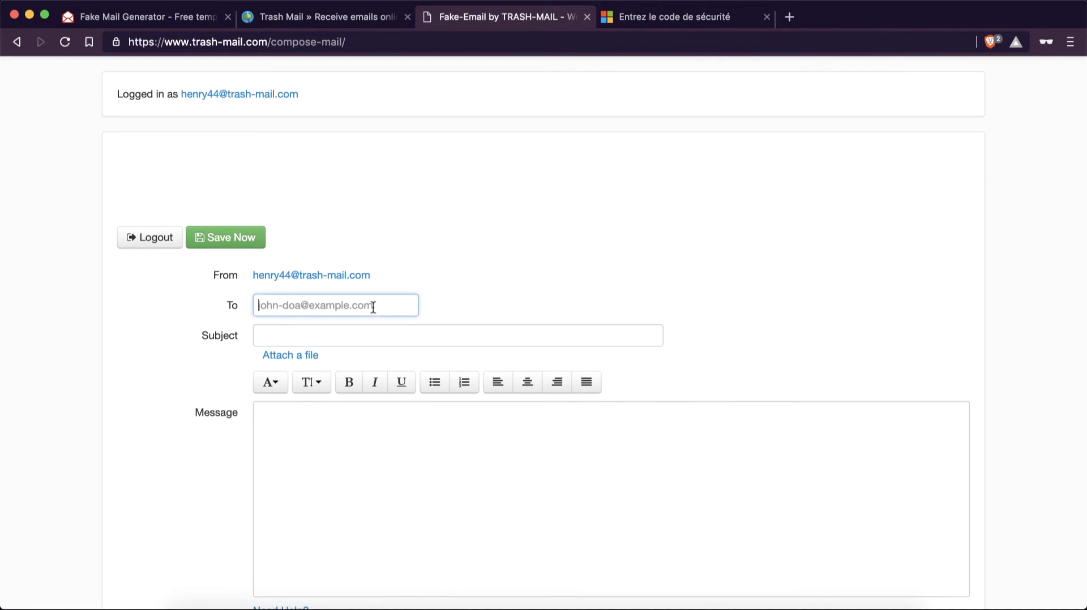
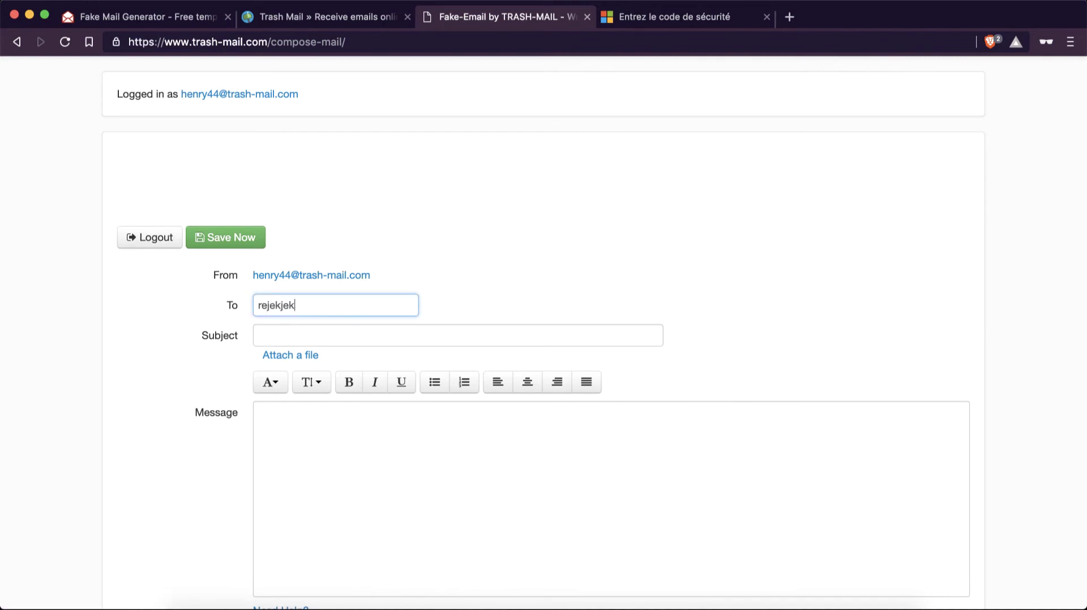
left_click(384, 334)
scroll(373, 414, "down", 5)
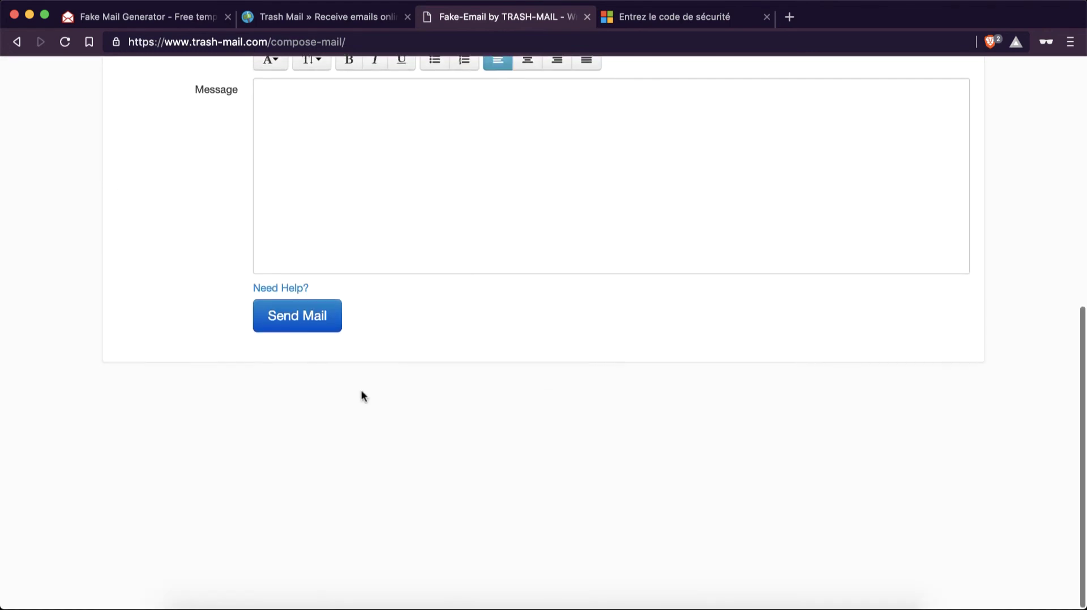
scroll(316, 315, "up", 10)
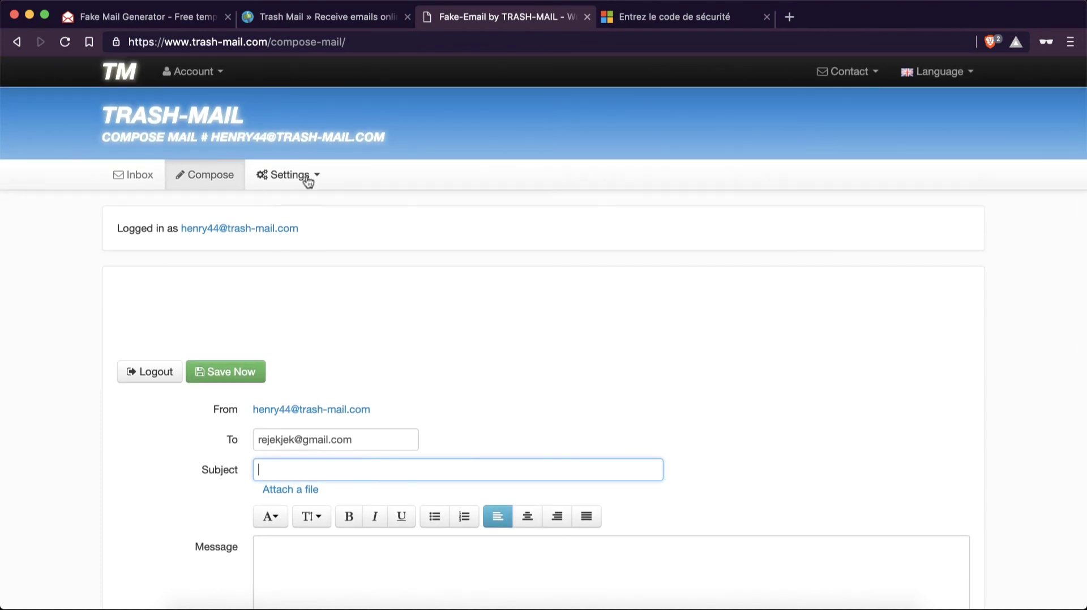